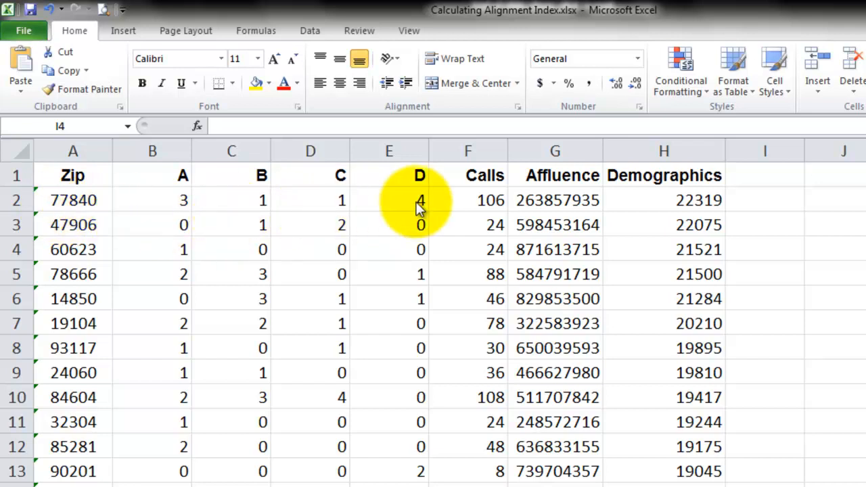
# Inspect the Calls formula in F2 and the Affluence value in G2
pyautogui.click(397, 202)
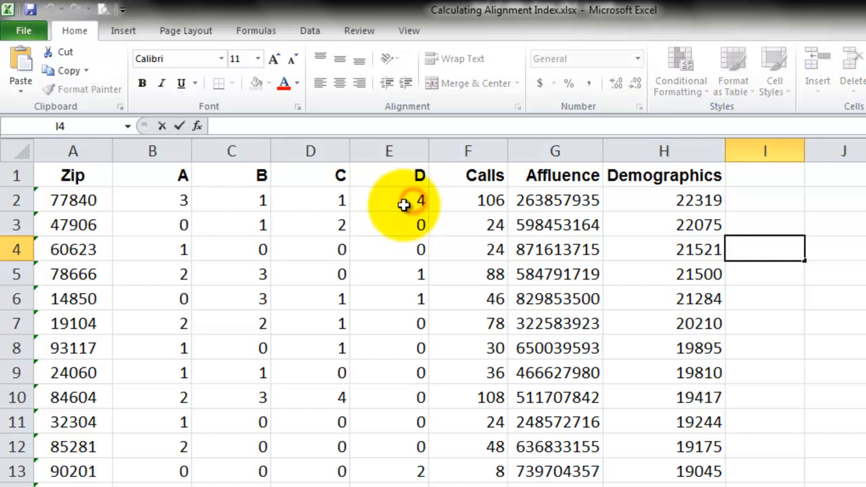
pyautogui.press('Right')
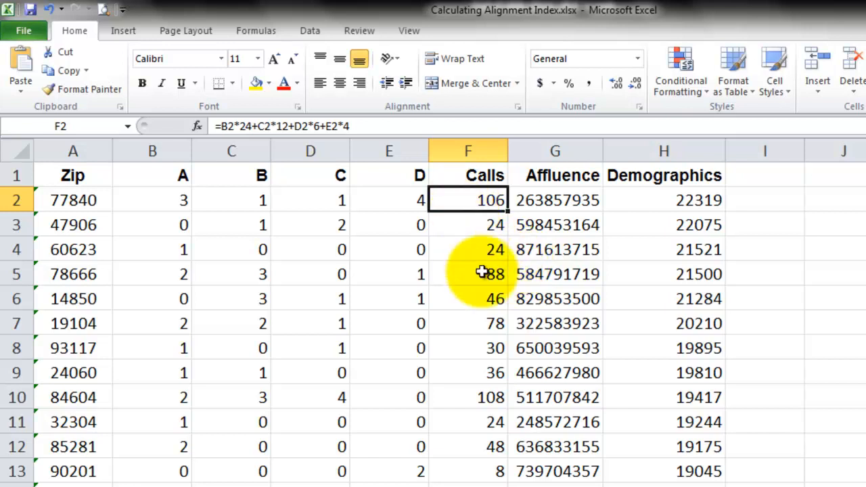
pyautogui.click(557, 198)
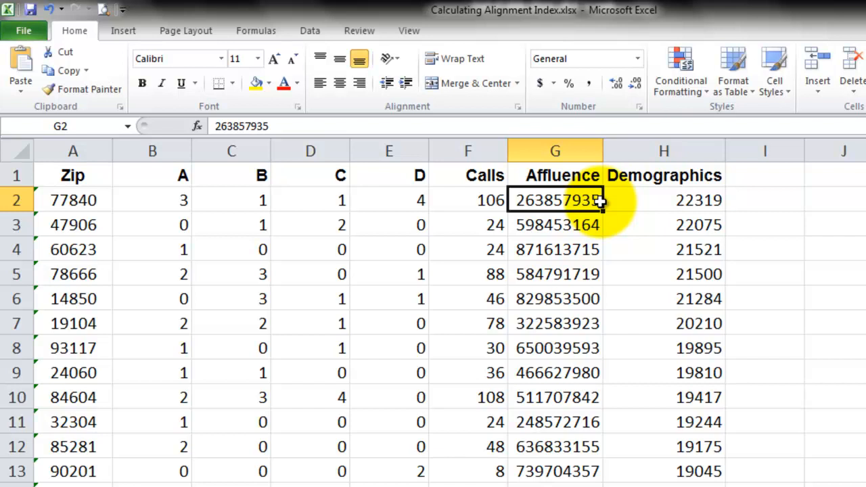
# Total the Calls column in F8677 with =SUM(F2:F8676) and copy the total across to G8677:H8677
pyautogui.click(637, 200)
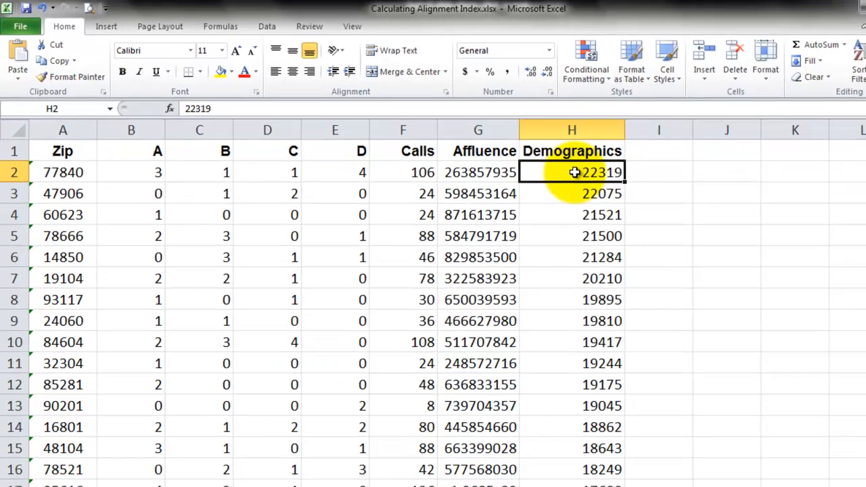
pyautogui.hotkey('ctrl', 'Down')
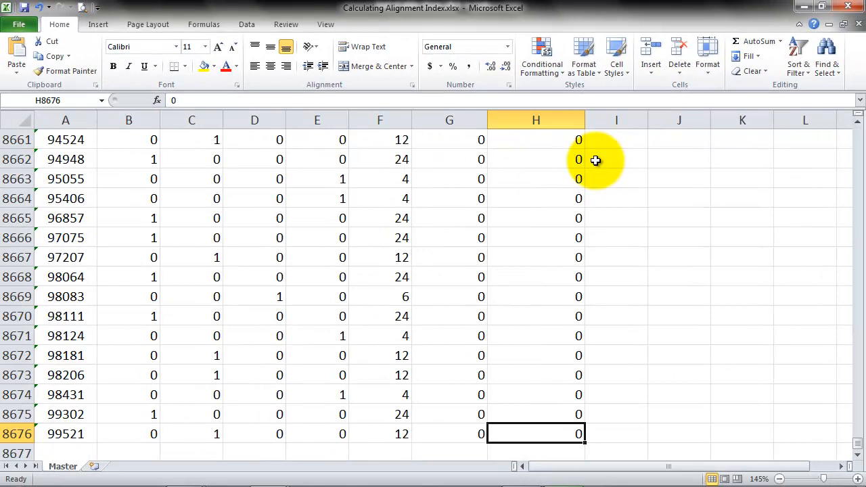
pyautogui.press('Down')
pyautogui.press('Left')
pyautogui.press('Left')
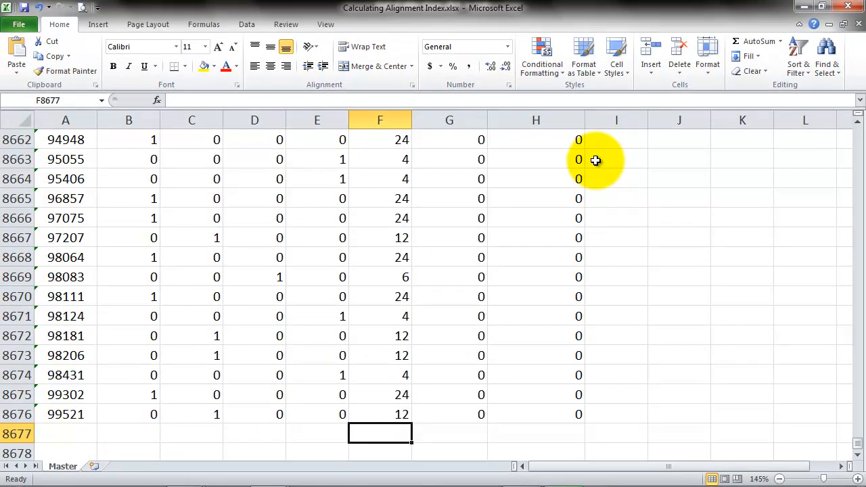
pyautogui.write('=')
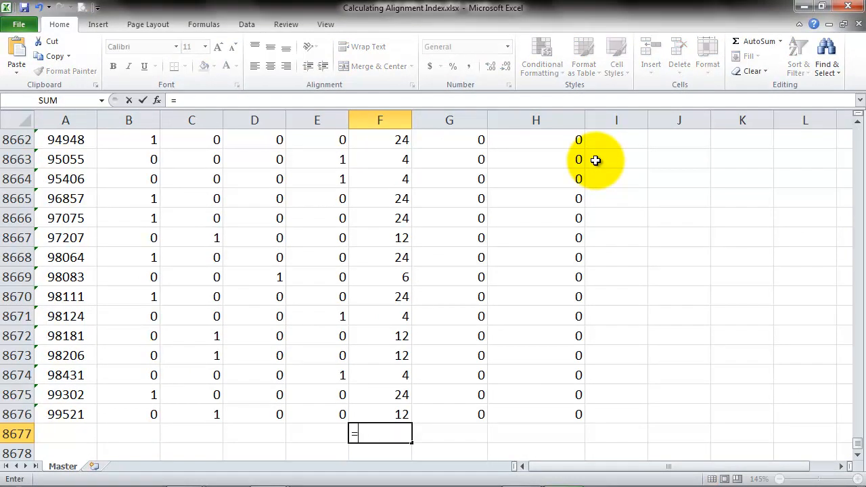
pyautogui.write('sum(')
pyautogui.press('Up')
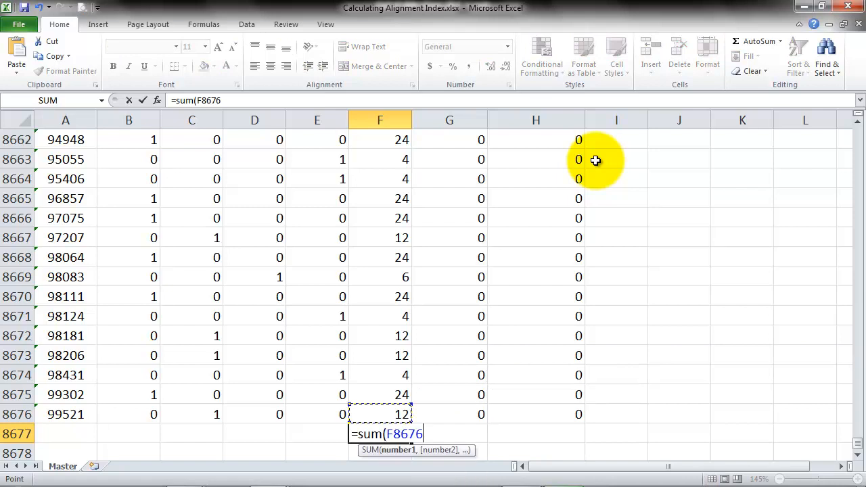
pyautogui.press('F8')
pyautogui.press('Up')
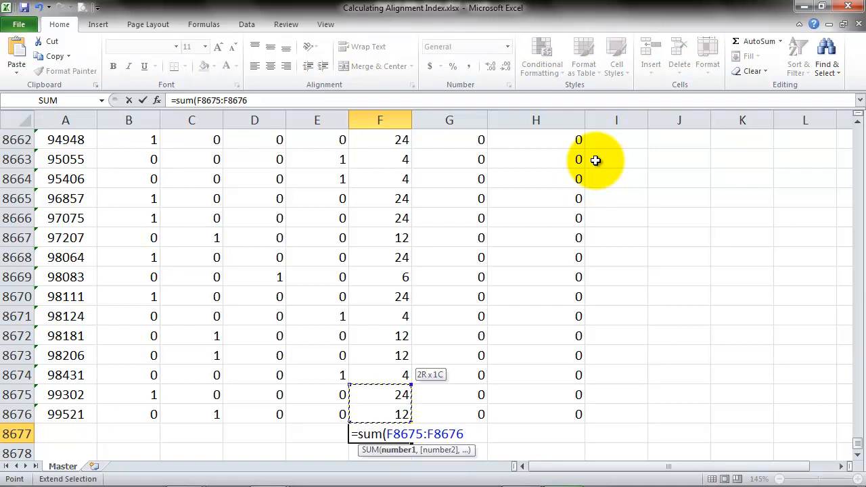
pyautogui.hotkey('ctrl', 'Up')
pyautogui.press('Down')
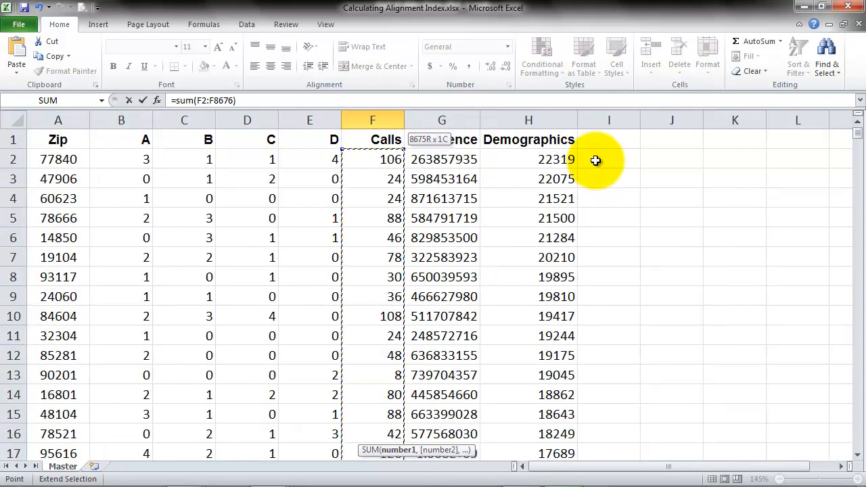
pyautogui.hotkey('ctrl', 'Return')
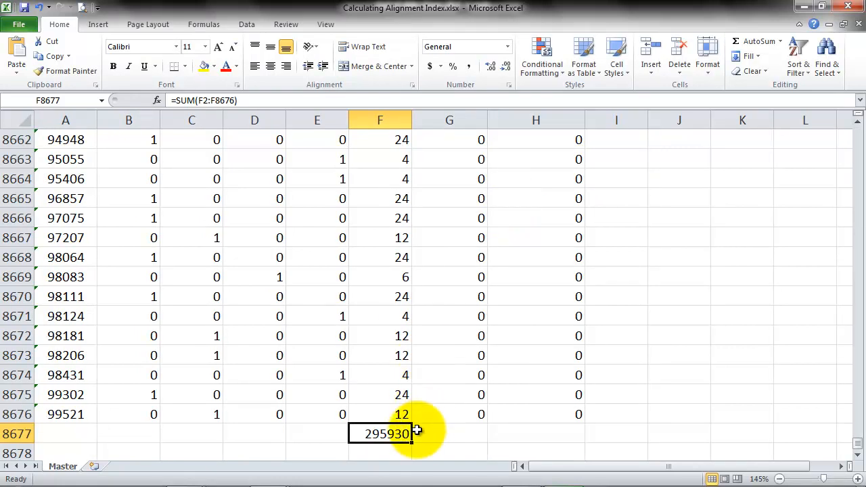
pyautogui.moveTo(411, 441); pyautogui.dragTo(605, 436)
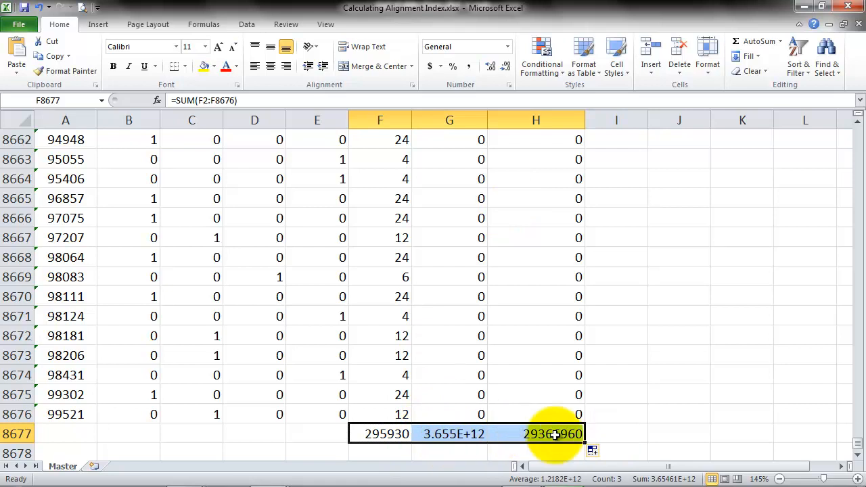
# Add the column heading Index220 in cell I1 beside Demographics
pyautogui.scroll(16, 668, 296)
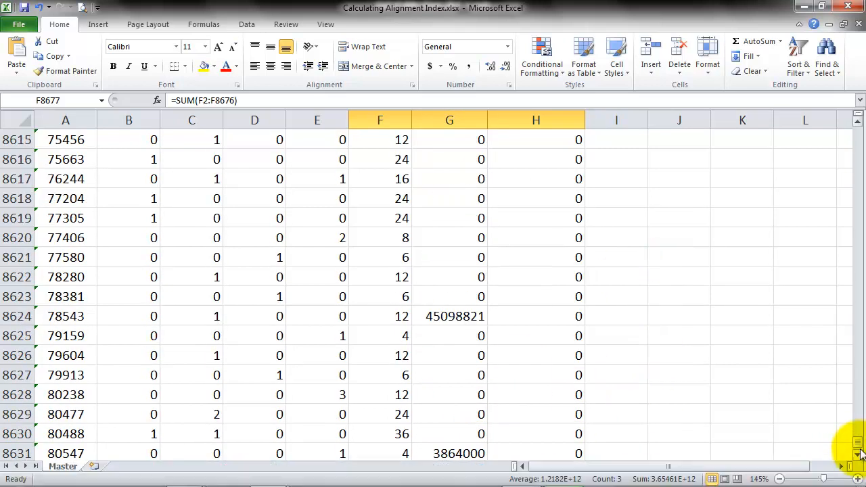
pyautogui.moveTo(857, 445); pyautogui.dragTo(854, 111)
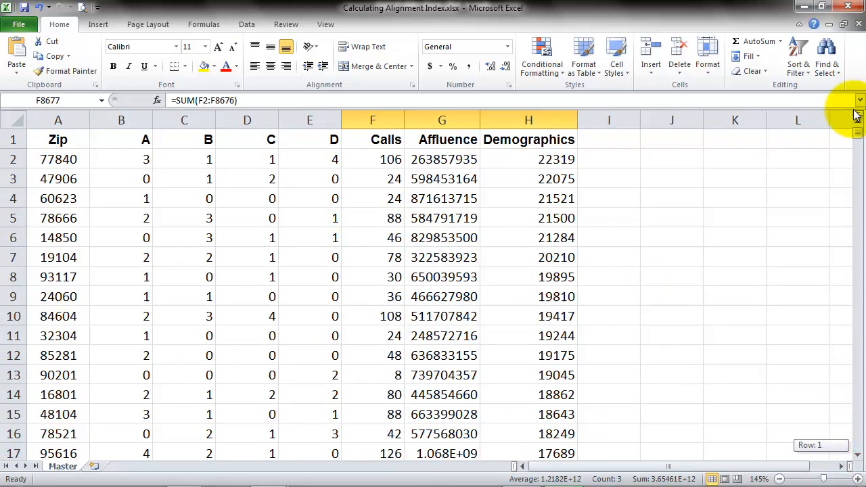
pyautogui.click(606, 138)
pyautogui.write('In')
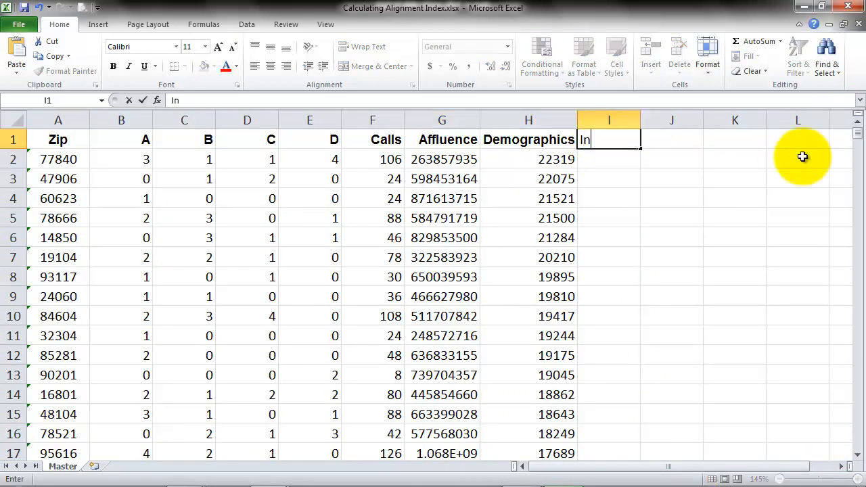
pyautogui.write('dex220')
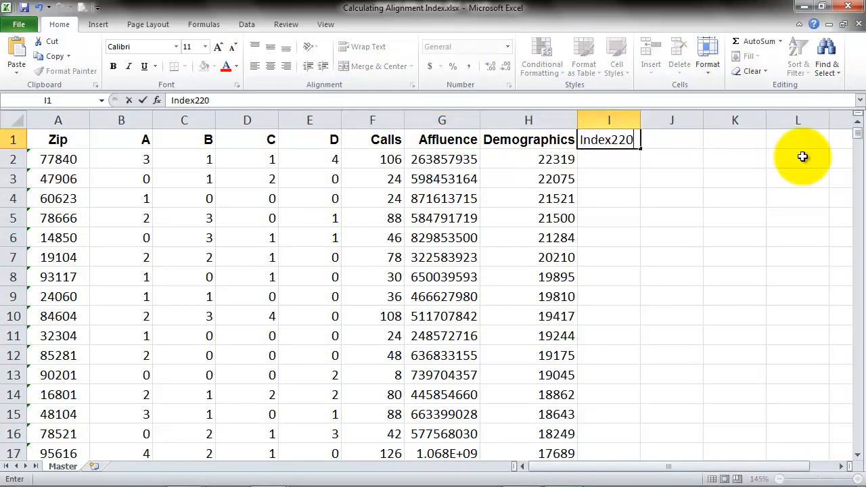
pyautogui.hotkey('ctrl', 'Return')
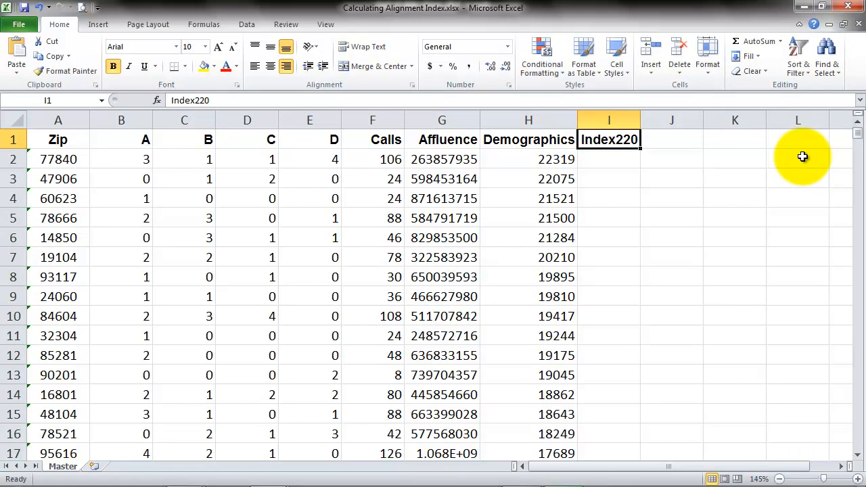
# Begin the index formula in I2 with the weighted Calls share: =1000*220*(0.7*F2/$F$8677, keeping the total as an absolute reference
pyautogui.press('Down')
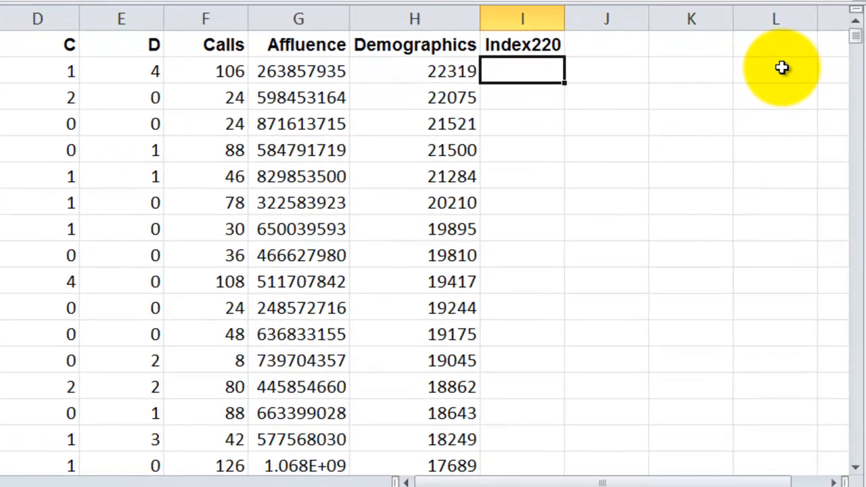
pyautogui.write('=')
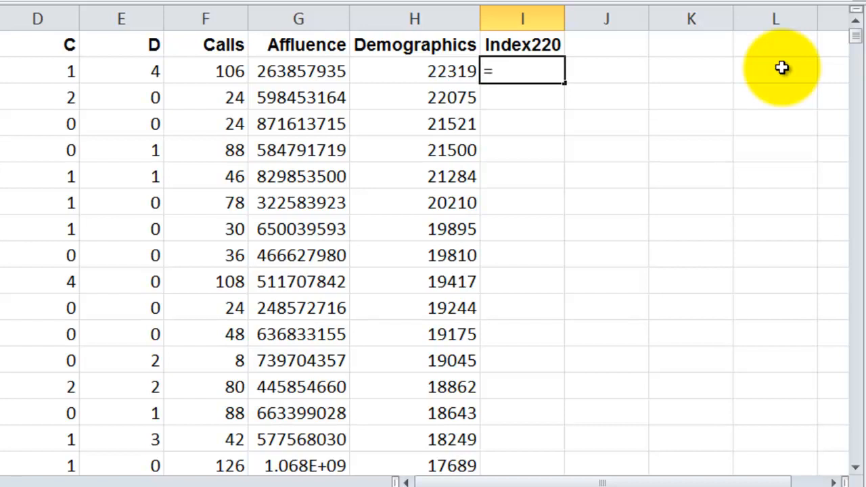
pyautogui.write('1000')
pyautogui.write('*2')
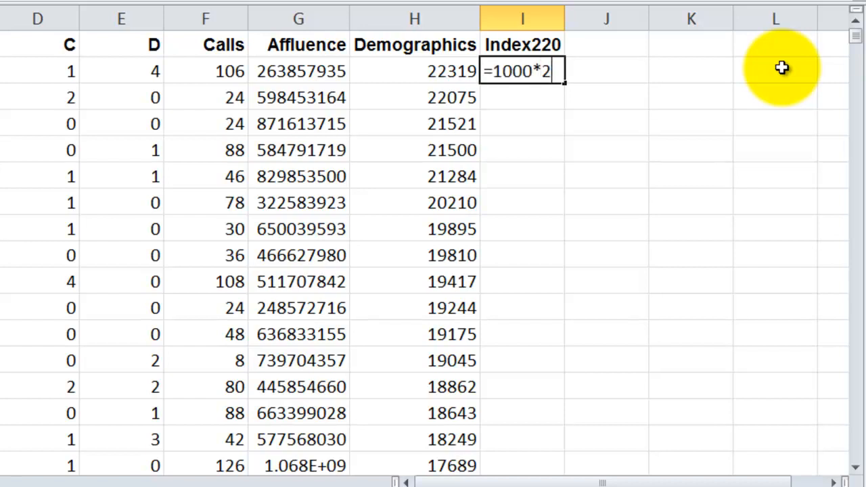
pyautogui.write('20*(')
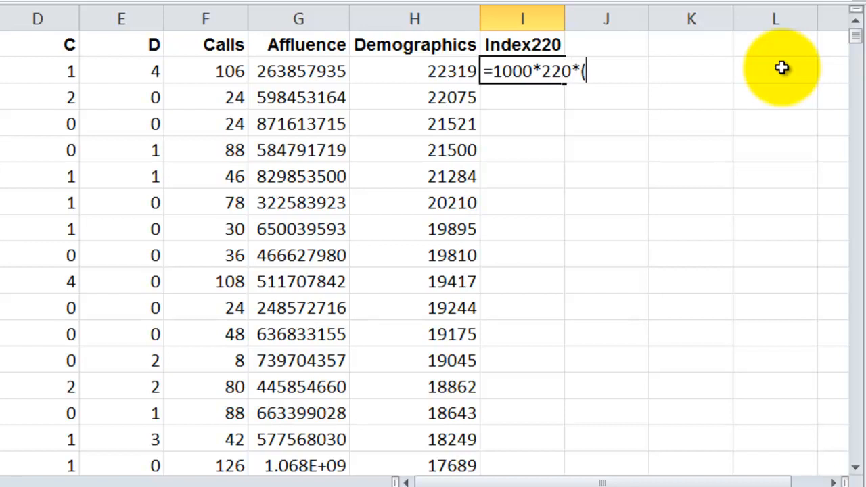
pyautogui.write('0.7*')
pyautogui.click(200, 77)
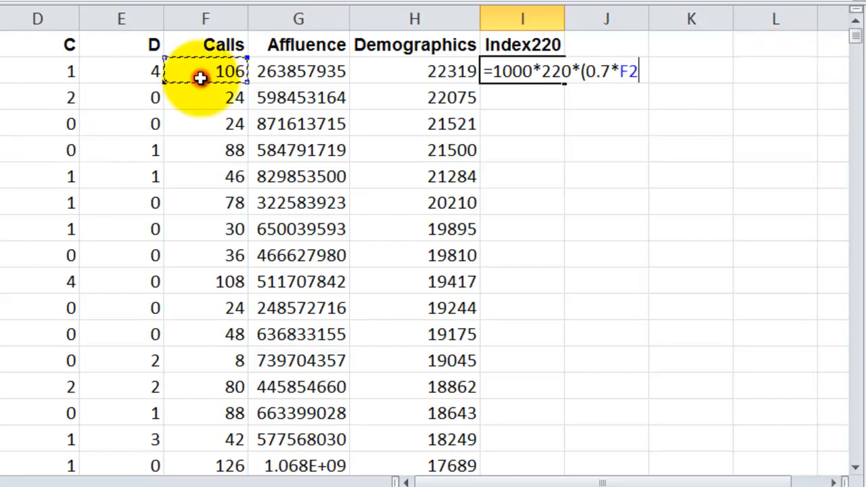
pyautogui.write('/')
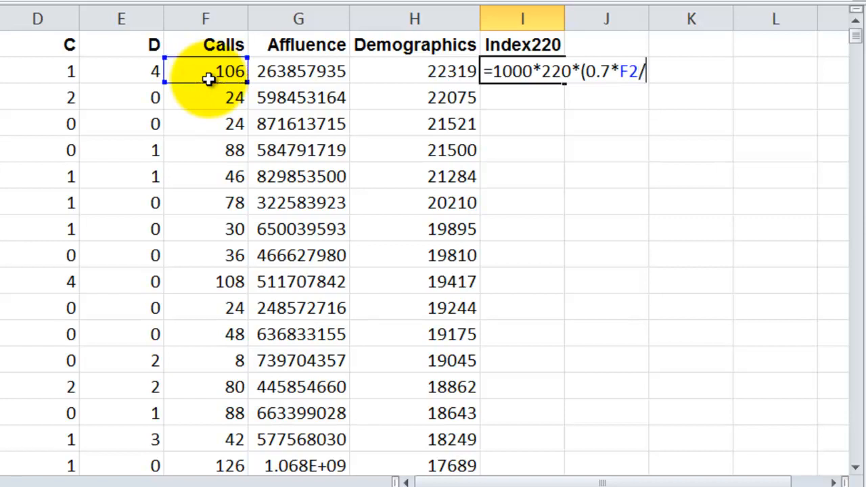
pyautogui.press('Down')
pyautogui.press('Left')
pyautogui.press('Left')
pyautogui.press('Left')
pyautogui.hotkey('ctrl', 'Down')
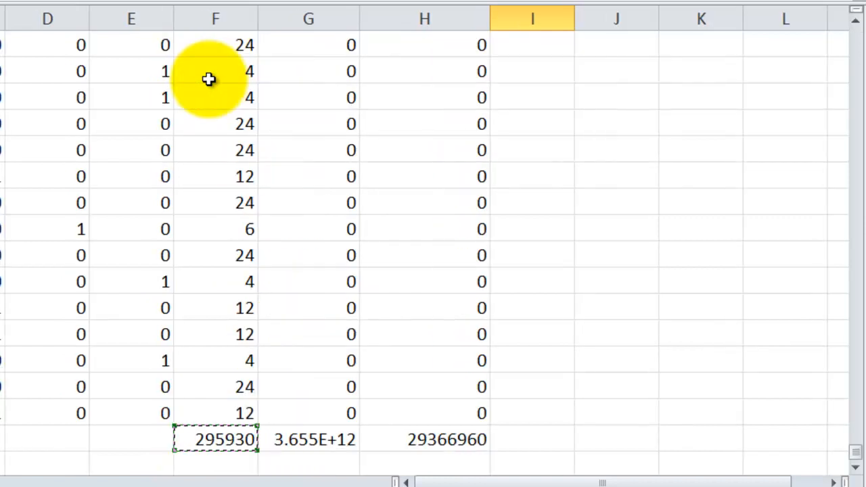
pyautogui.press('F4')
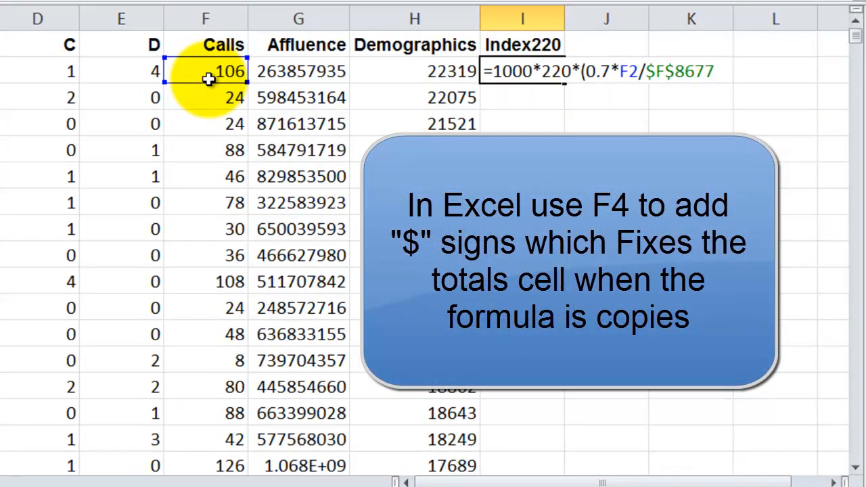
# Extend the I2 formula with the weighted Affluence share, +0.2*G2/$G$8677, using an absolute reference to the total
pyautogui.write('+0.2')
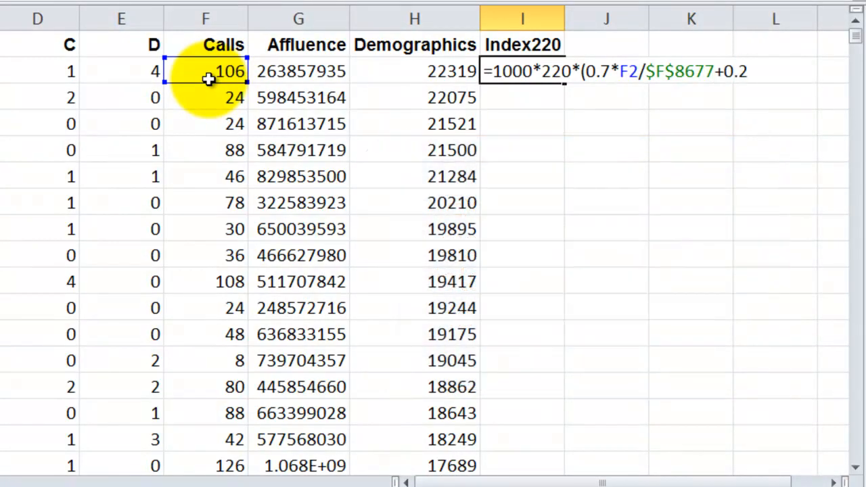
pyautogui.write('*')
pyautogui.click(308, 72)
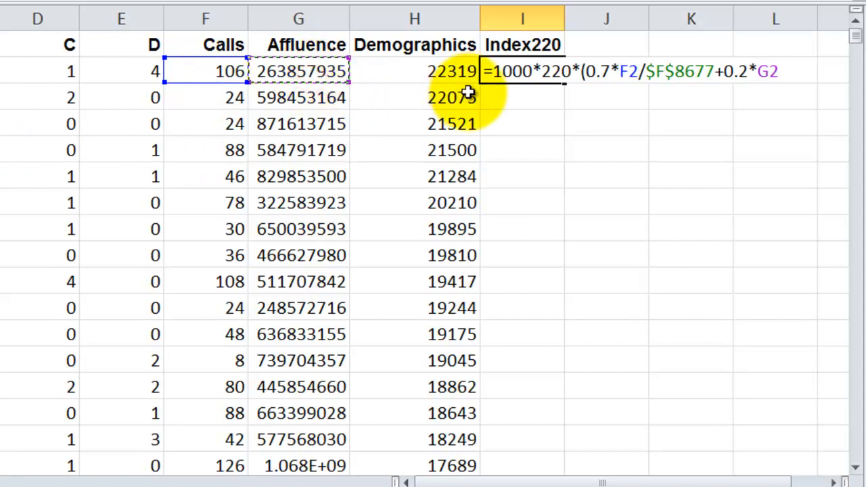
pyautogui.write('/')
pyautogui.press('Left')
pyautogui.press('Left')
pyautogui.press('Down')
pyautogui.hotkey('ctrl', 'Down')
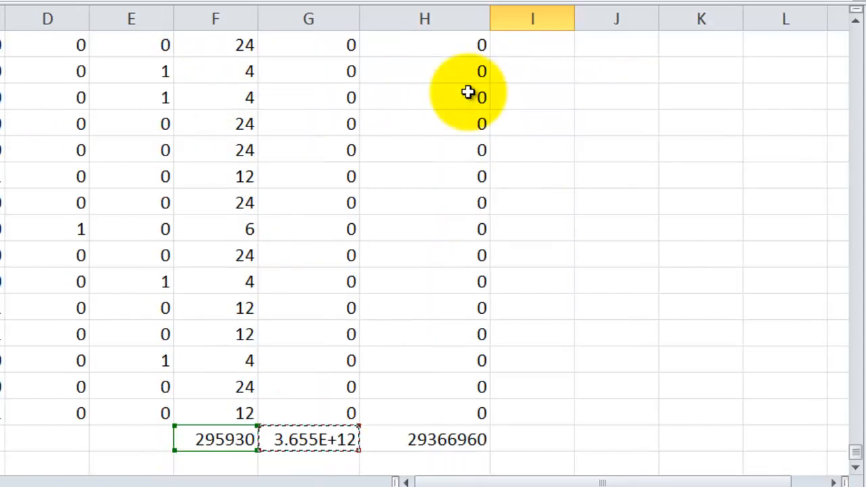
pyautogui.press('F4')
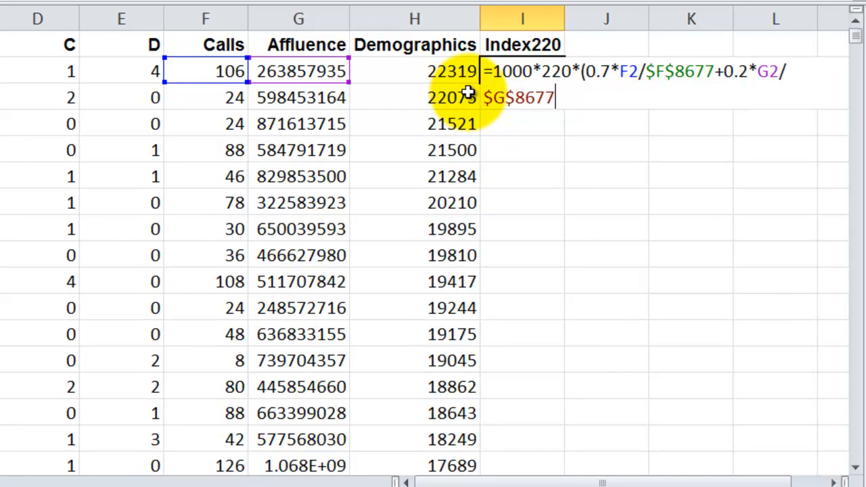
# Complete the I2 formula with the weighted Demographics share, +H2*.1/$H$8677), and enter it
pyautogui.write('+')
pyautogui.click(423, 72)
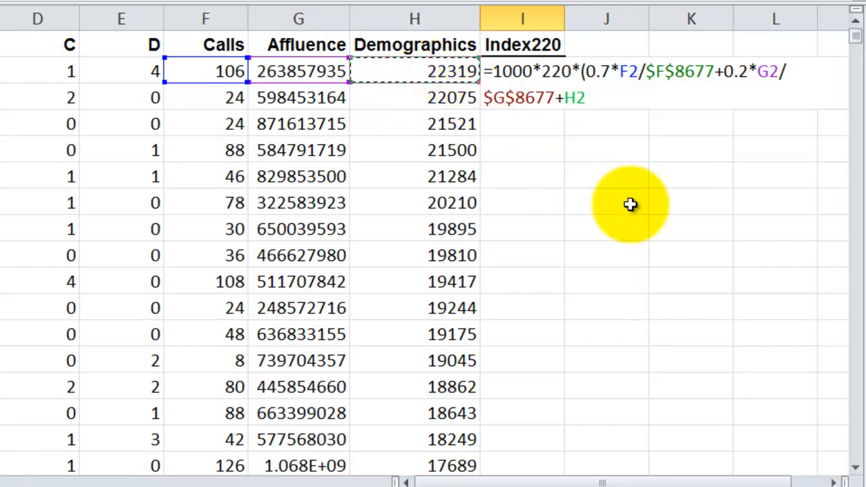
pyautogui.write('*')
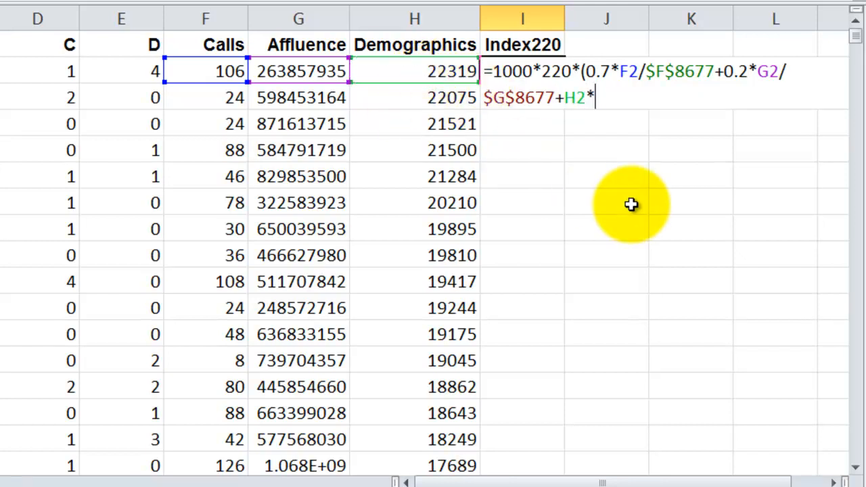
pyautogui.write('.1/')
pyautogui.press('Left')
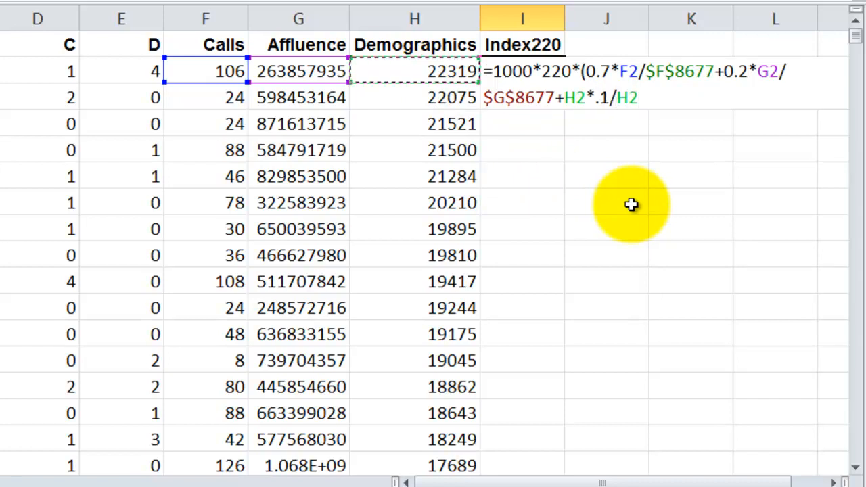
pyautogui.hotkey('ctrl', 'Down')
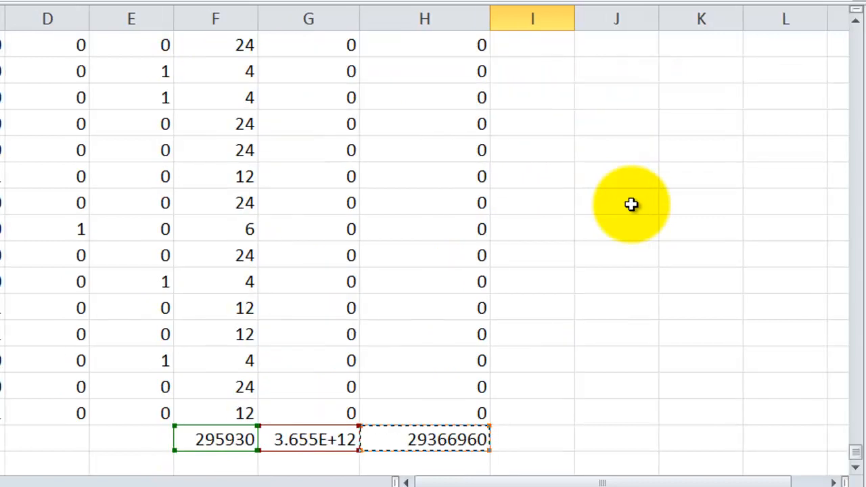
pyautogui.press('F4')
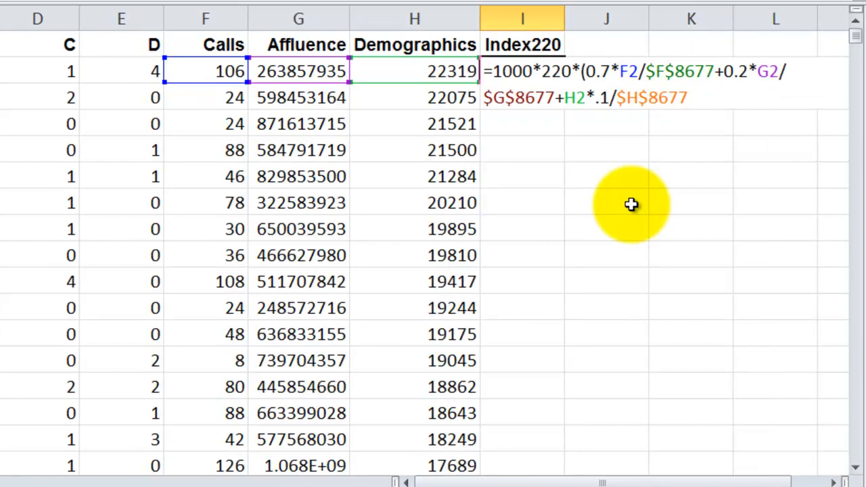
pyautogui.write(')')
pyautogui.hotkey('ctrl', 'Return')
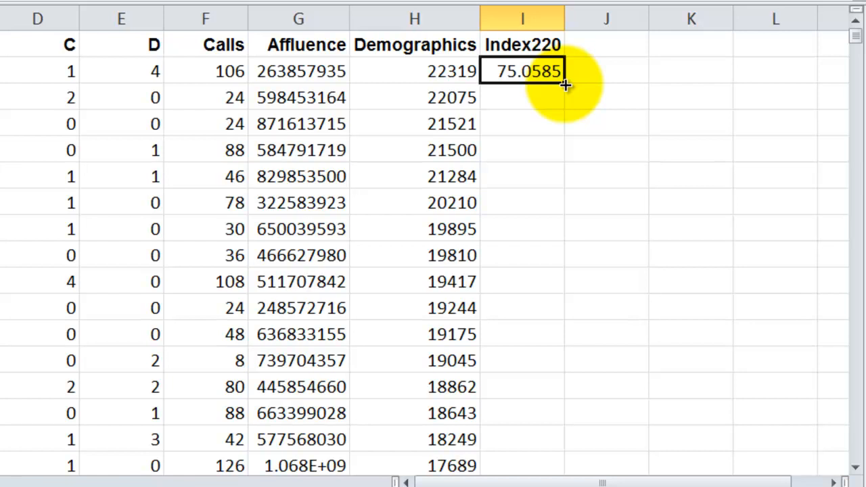
# Fill the Index220 formula from I2 down to the last data row, 8676, and check the end of the column
pyautogui.doubleClick(565, 85)
pyautogui.click(544, 100)
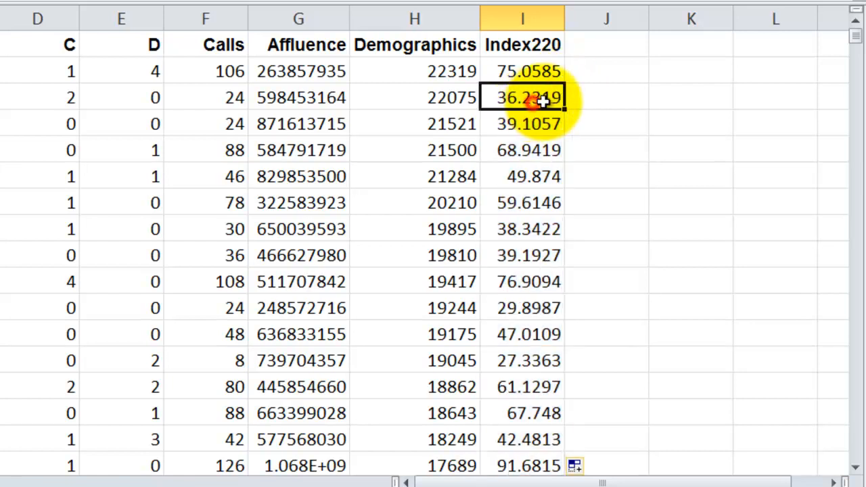
pyautogui.click(511, 71)
pyautogui.hotkey('ctrl', 'Down')
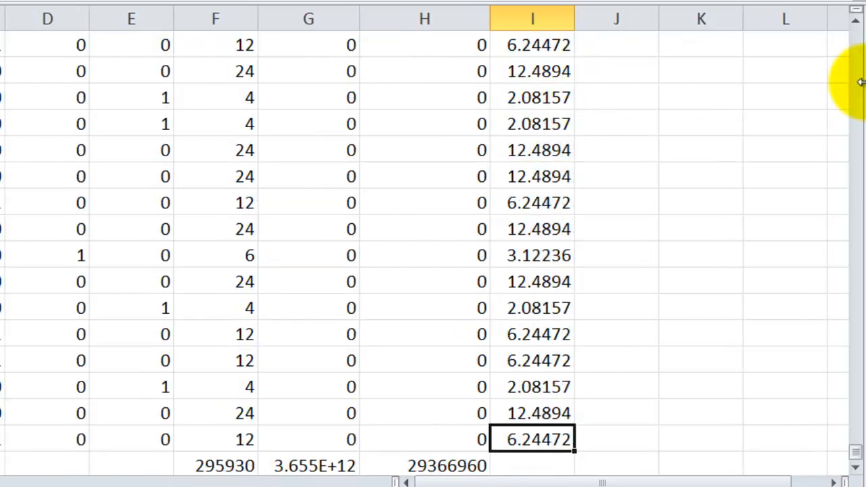
# Copy the Demographics total from H8677 into I8677 to sum the Index220 column, and return to cell A1
pyautogui.click(443, 467)
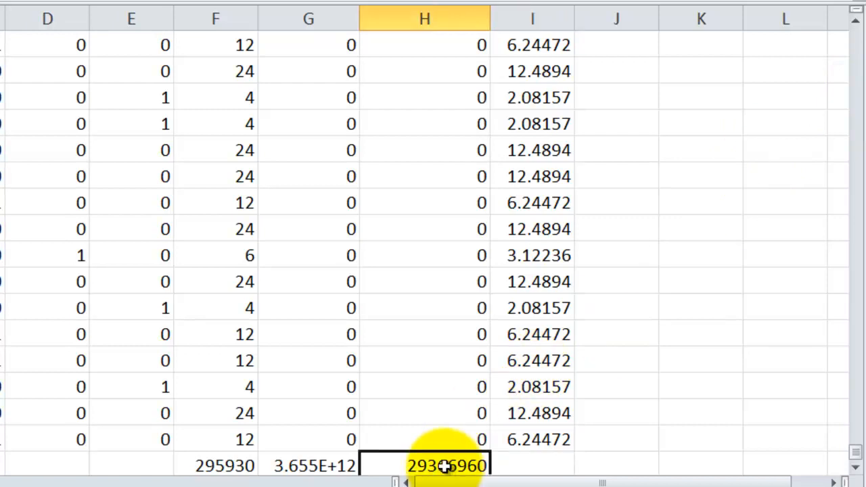
pyautogui.moveTo(489, 451); pyautogui.dragTo(546, 443)
pyautogui.click(551, 440)
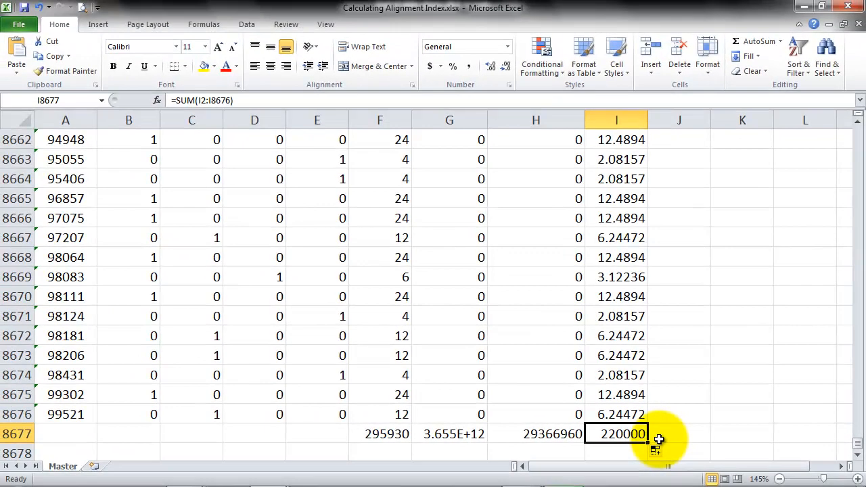
pyautogui.hotkey('ctrl', 'Home')
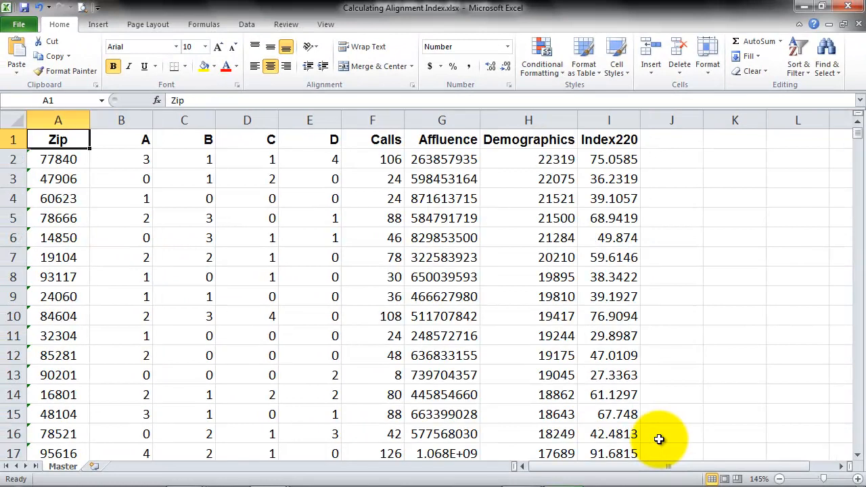